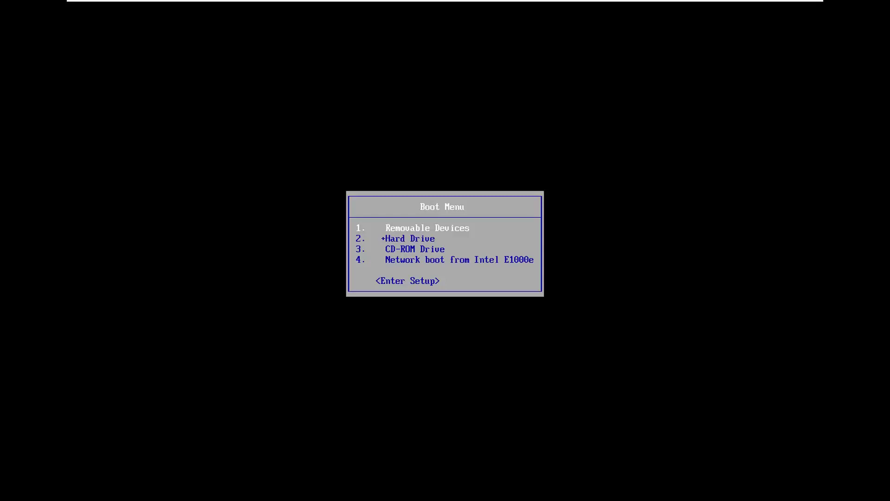
- Boot from the CD-ROM drive, keep the default Windows Setup language settings, and open the computer repair options
key("Down")
key("Down")
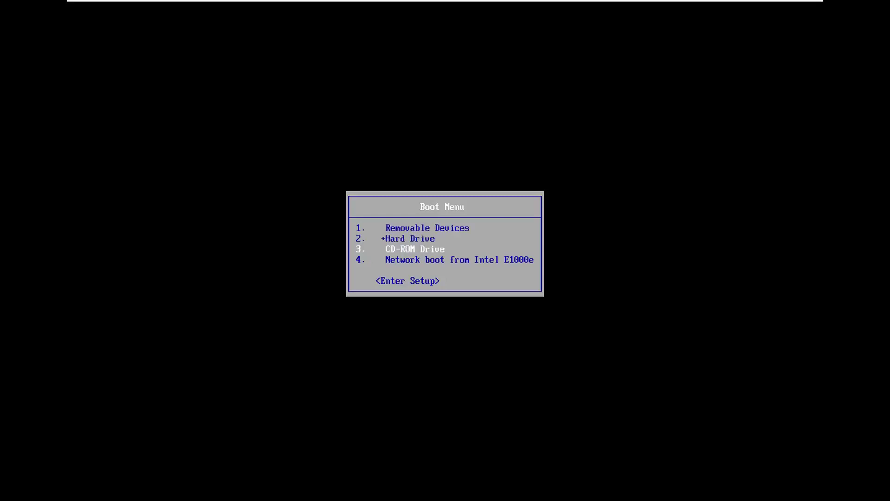
key("Return")
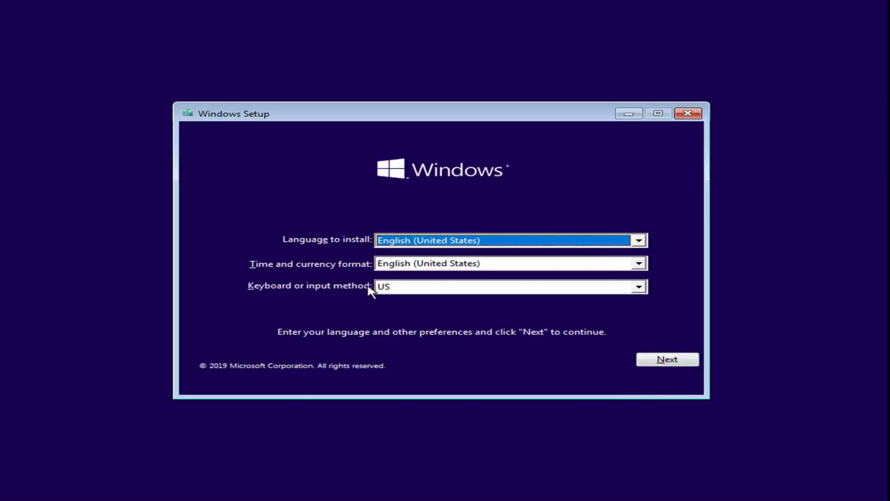
left_click(673, 361)
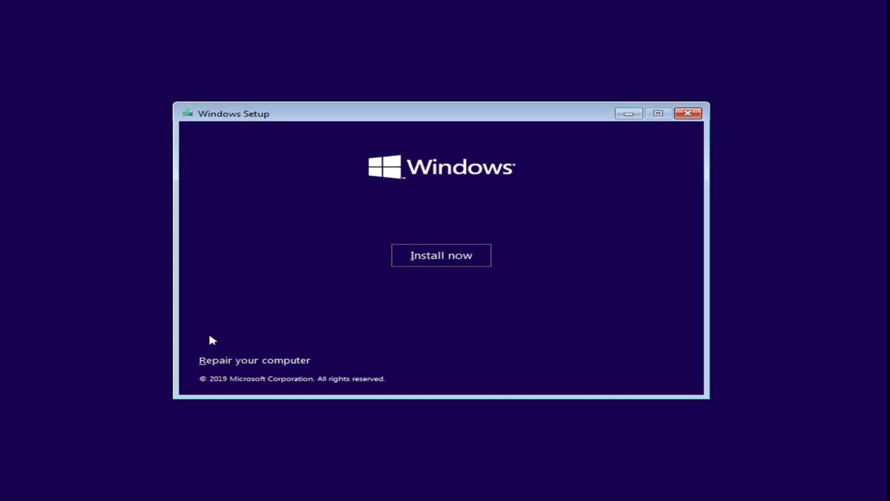
left_click(221, 362)
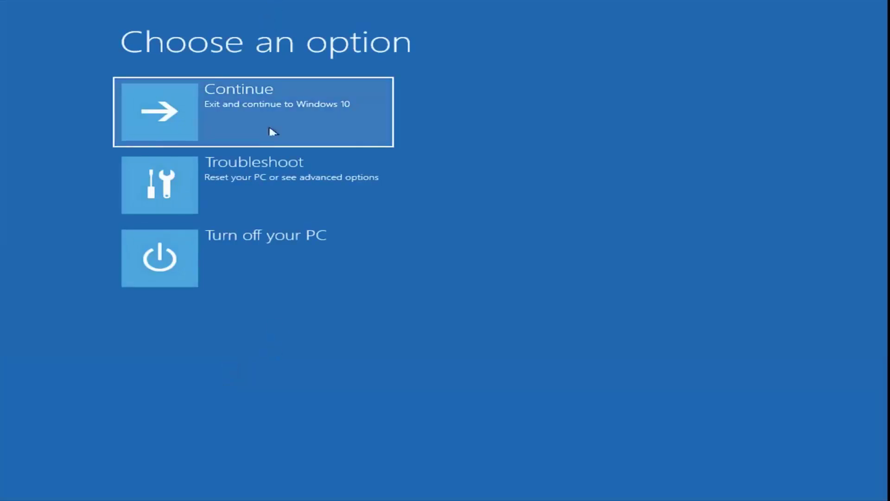
- Run Startup Repair from the advanced troubleshooting options on the Windows 10 installation
left_click(201, 182)
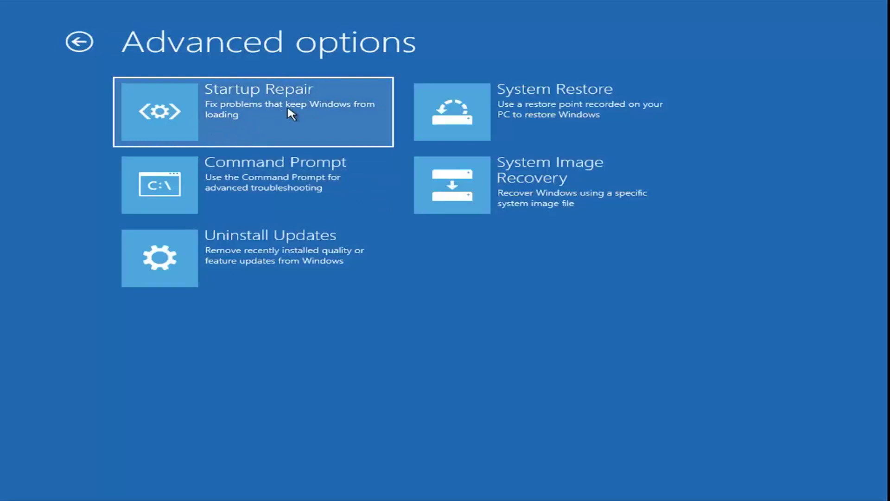
left_click(177, 116)
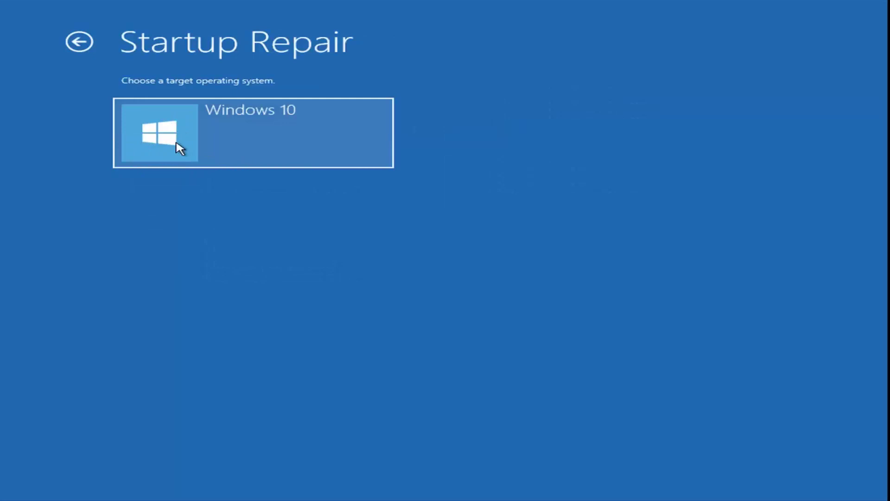
left_click(199, 145)
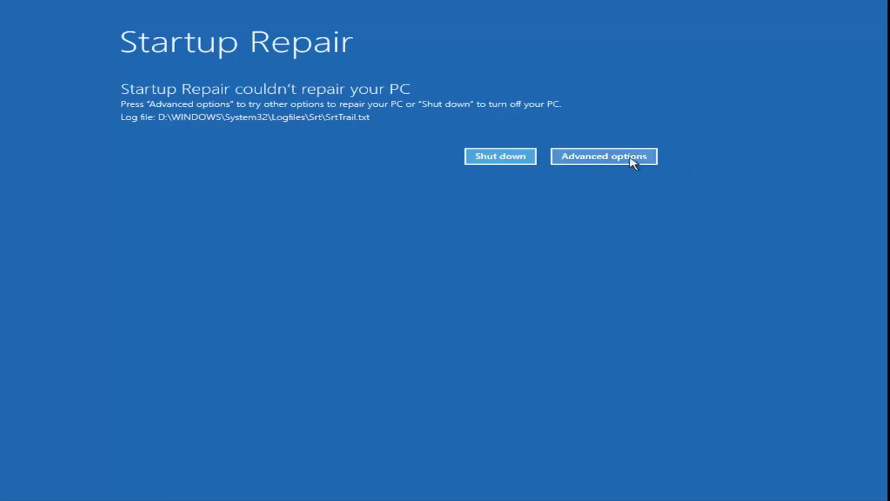
- Prepare a System Restore of Windows 10 to the "Before Updates" restore point up to the confirmation page, and cancel it
left_click(601, 160)
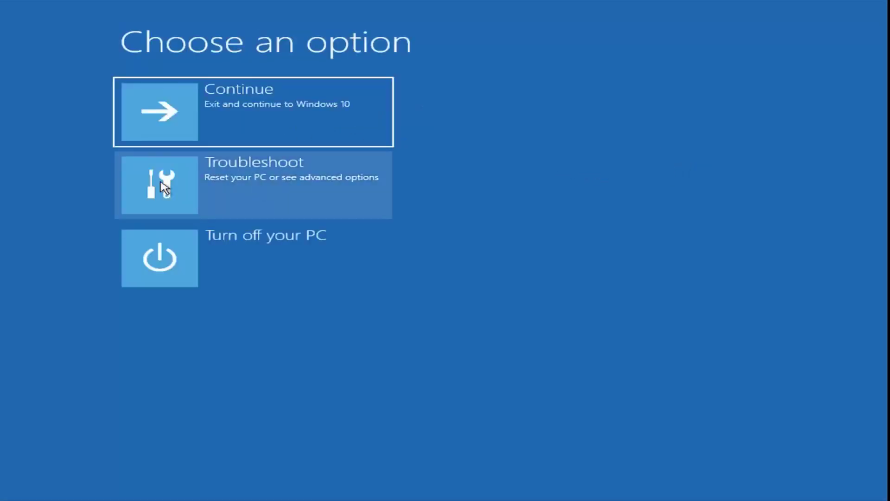
left_click(195, 179)
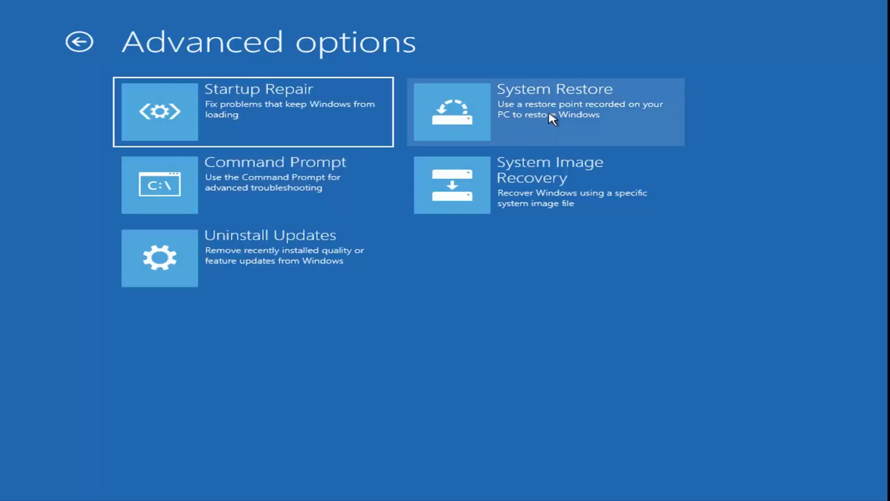
left_click(503, 111)
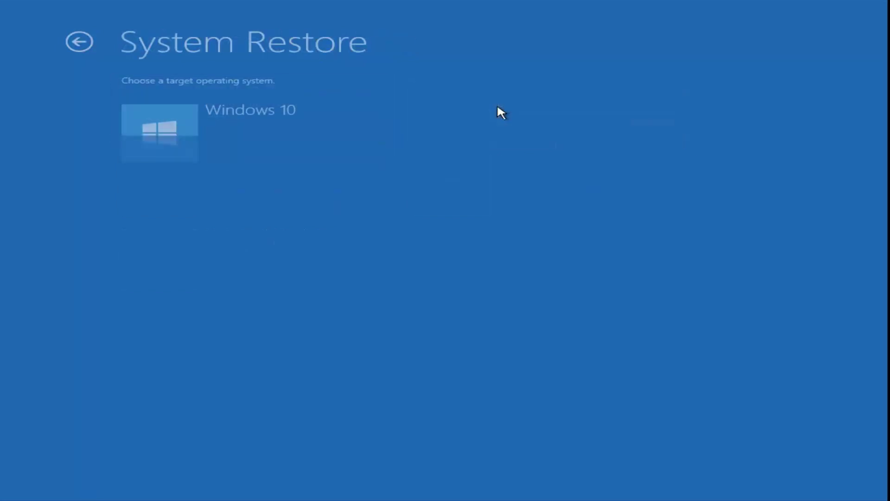
left_click(204, 147)
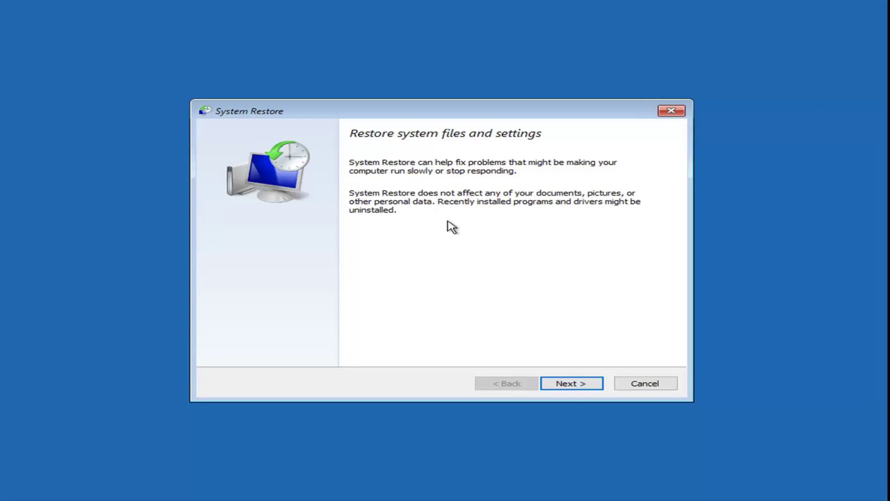
left_click(566, 384)
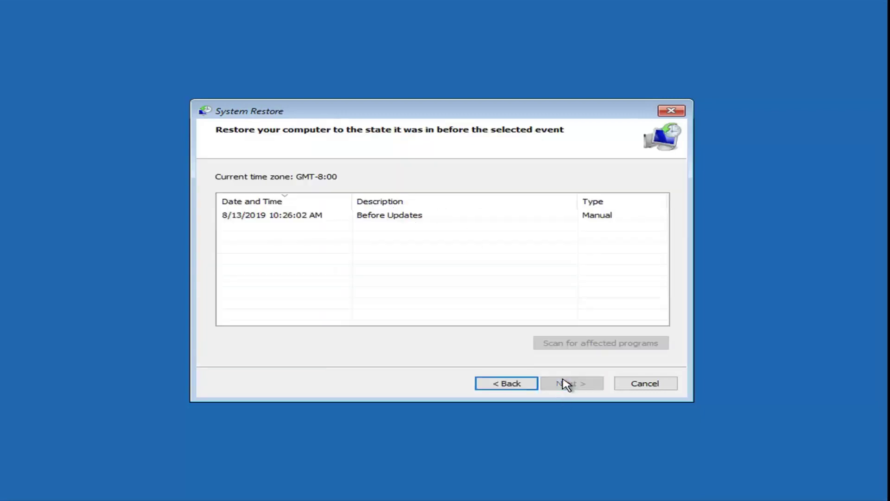
left_click(258, 216)
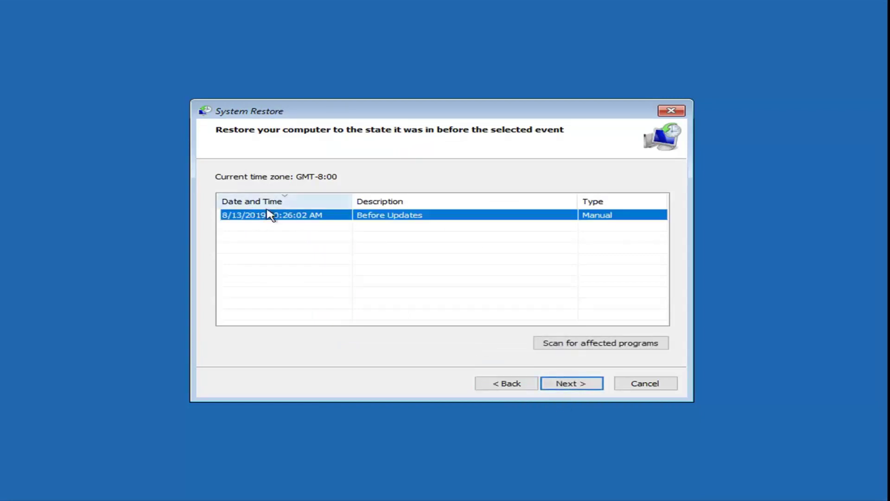
left_click(567, 385)
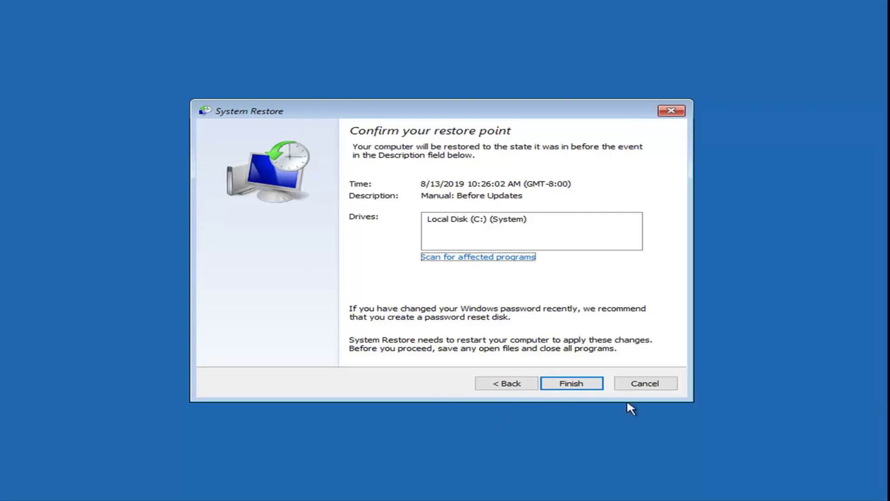
left_click(645, 390)
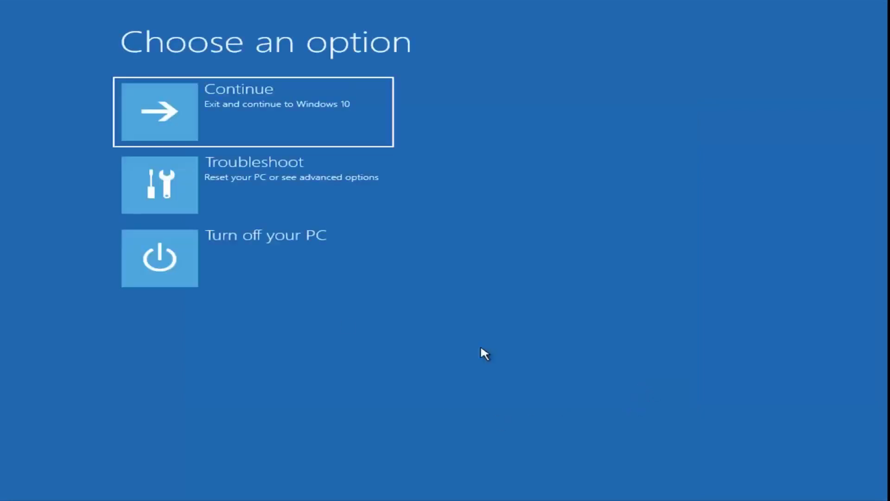
- Look at the Uninstall Updates choices in the advanced troubleshooting options and return without uninstalling anything
left_click(237, 199)
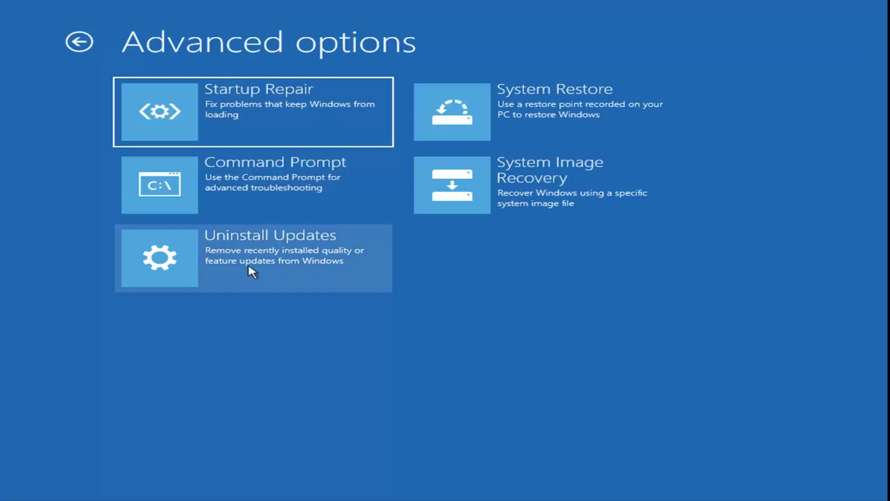
left_click(205, 274)
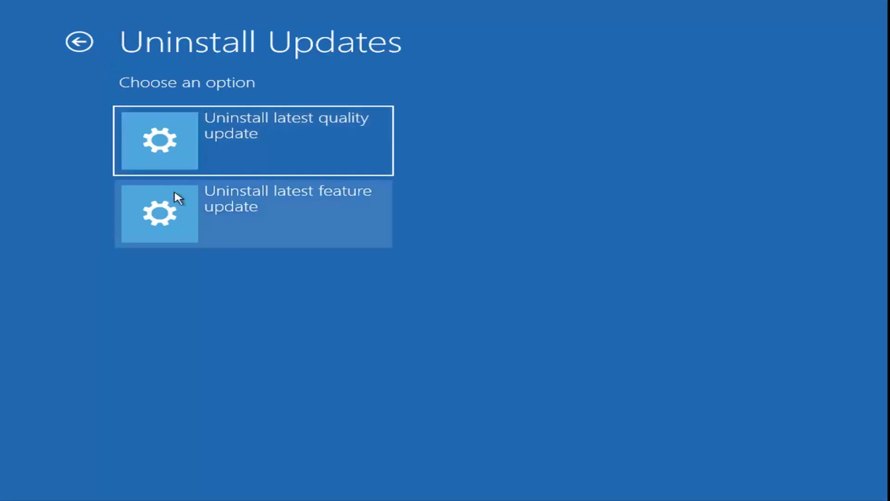
left_click(78, 42)
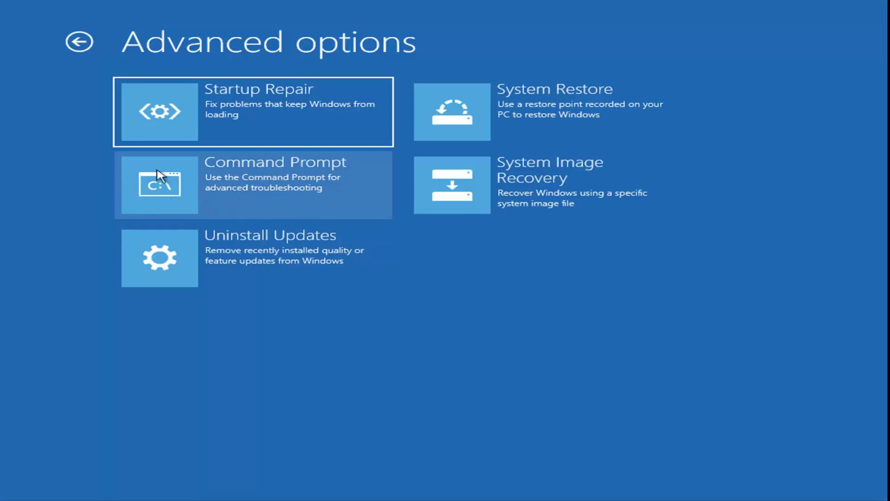
- Run chkdsk /f /r C: in the recovery Command Prompt, and close the window once the check is complete
left_click(219, 182)
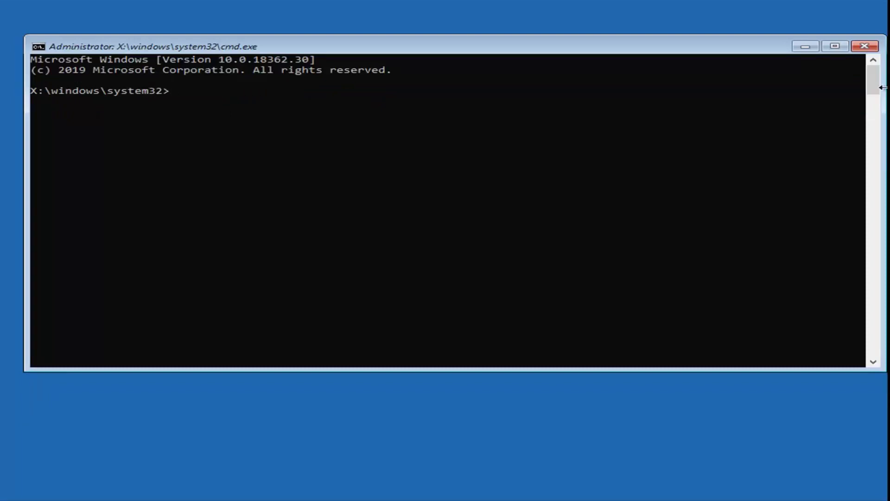
type("chkdsk")
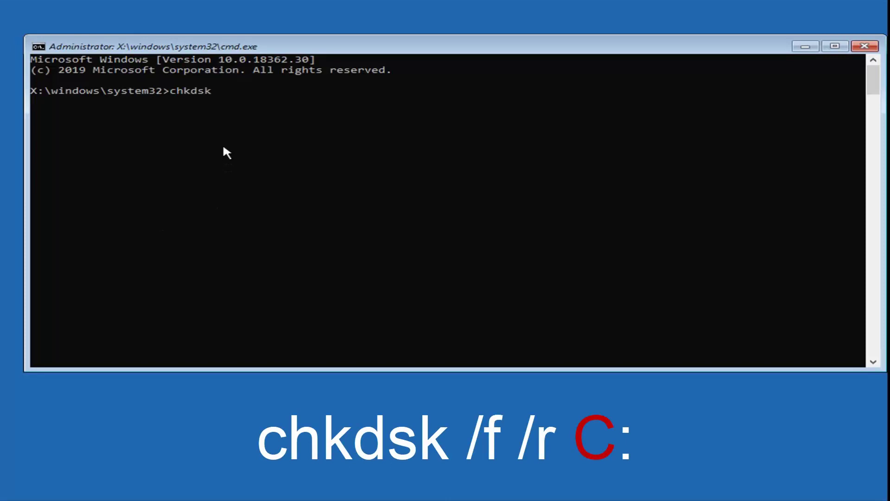
type(" /f /r")
type("C:")
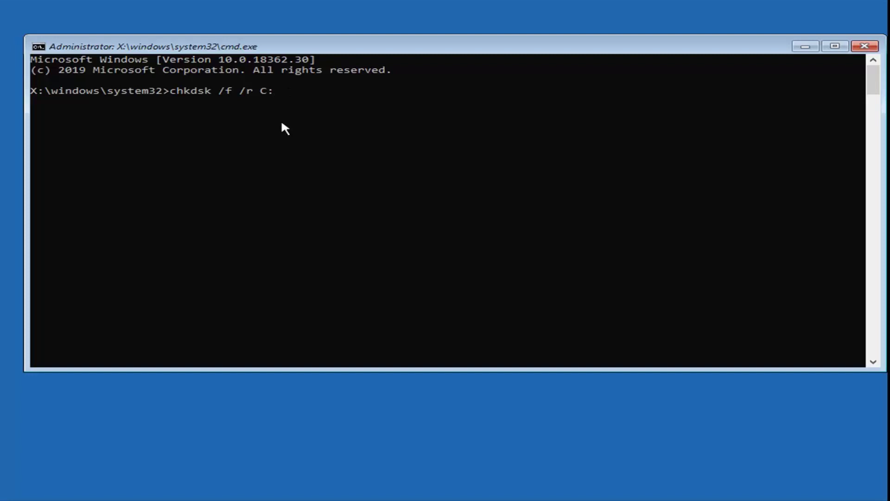
key("Return")
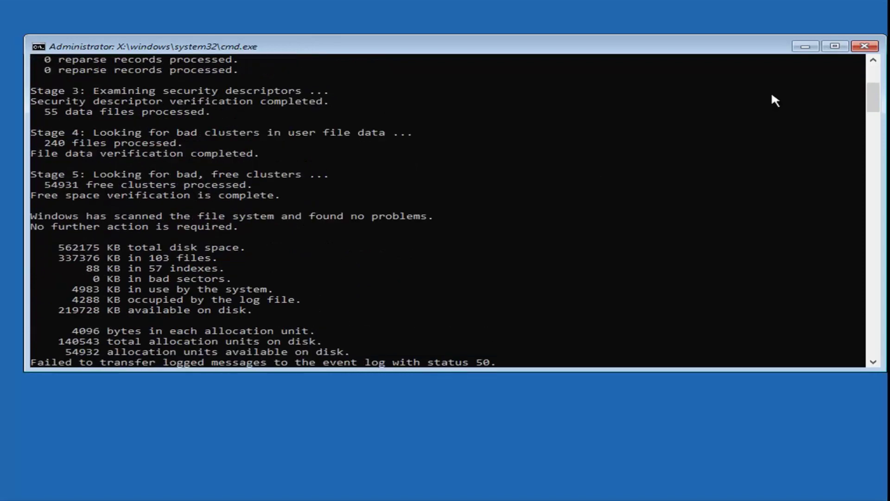
left_click(865, 46)
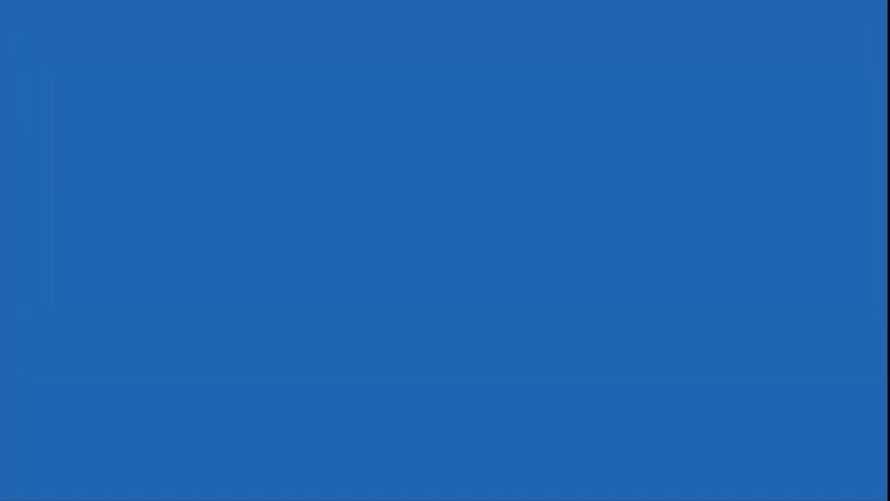
- Reopen Command Prompt from the advanced troubleshooting options, run sfc /scannow, and close the window when the scan ends
left_click(223, 188)
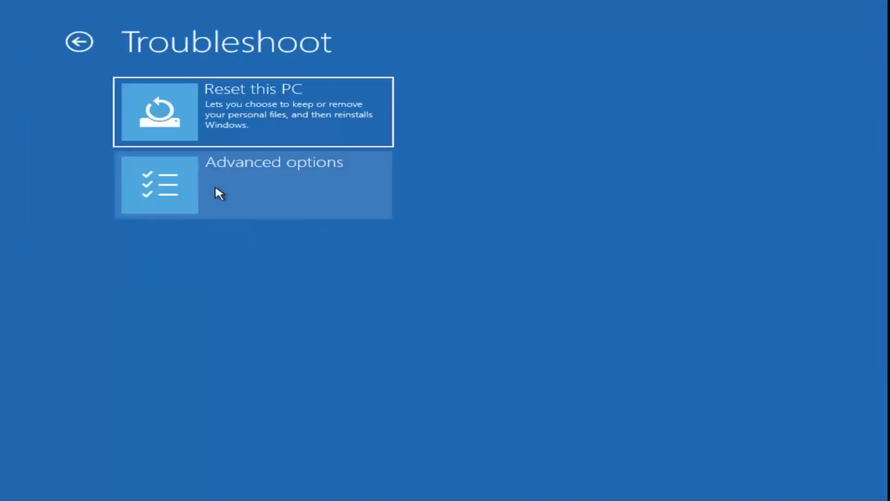
left_click(199, 192)
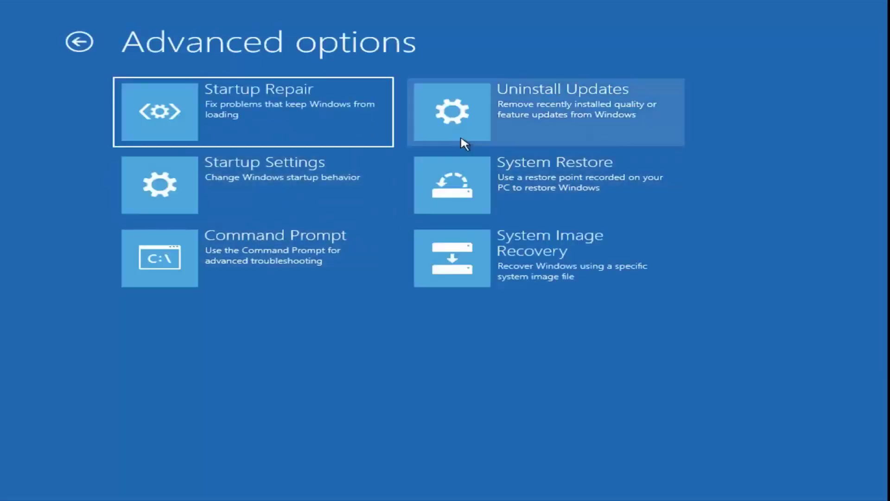
left_click(253, 258)
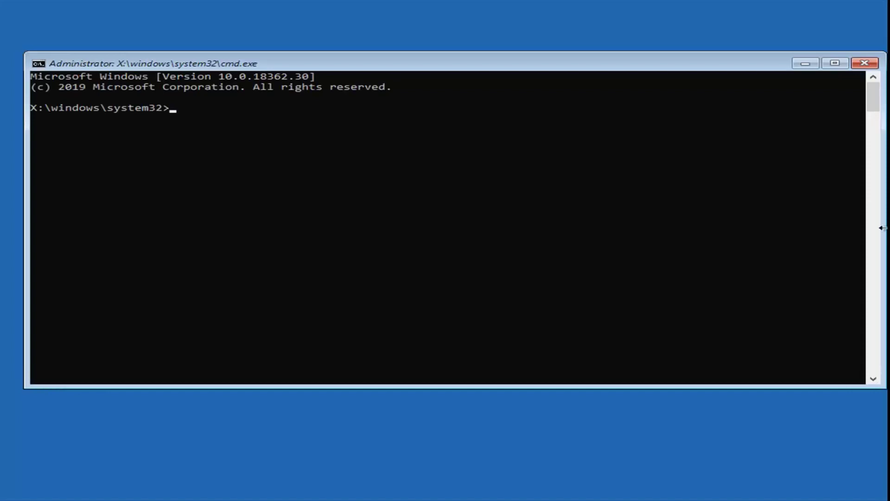
left_click(198, 119)
type("sfc /scannow")
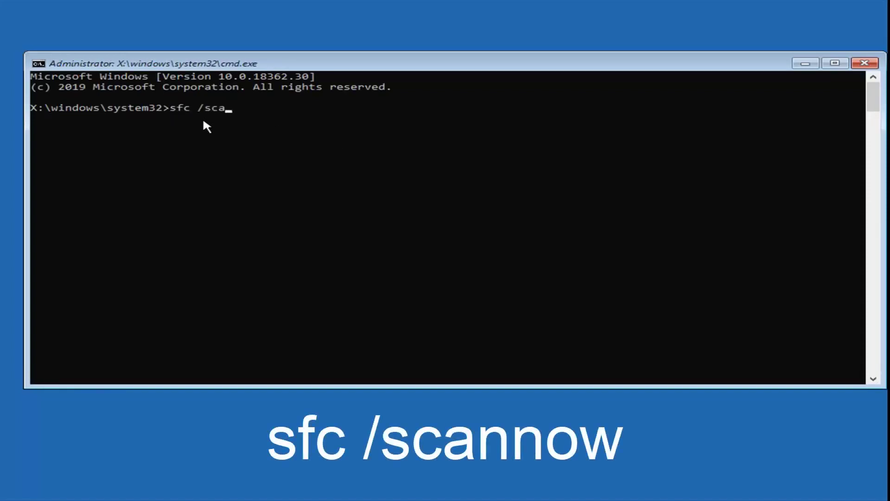
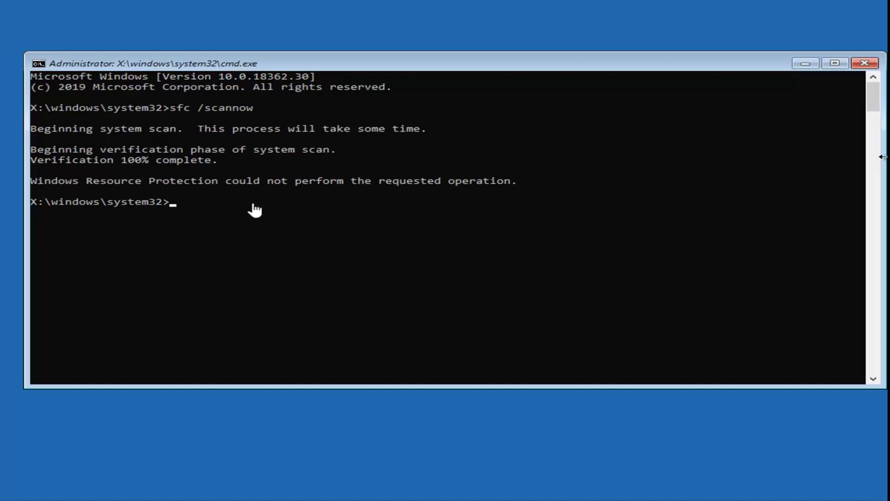
left_click(864, 63)
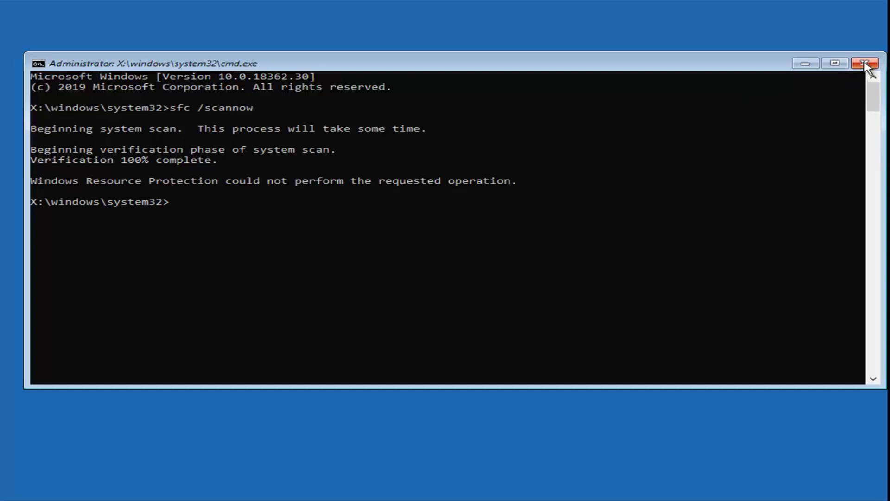